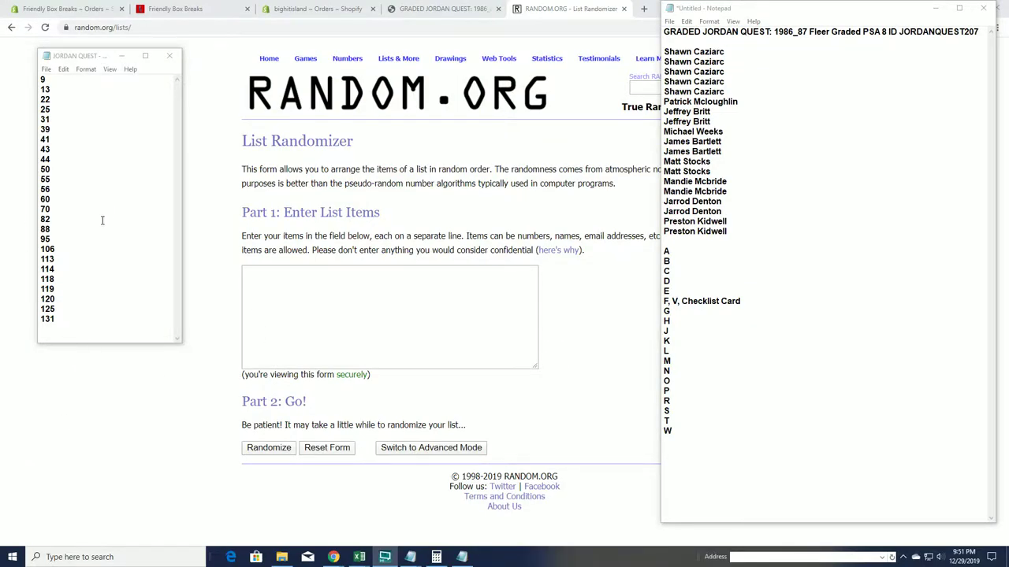
- Copy the 25 numbers from the JORDAN QUEST Notepad into the List Randomizer box
left_click_drag(42, 79, 54, 321)
right_click(72, 180)
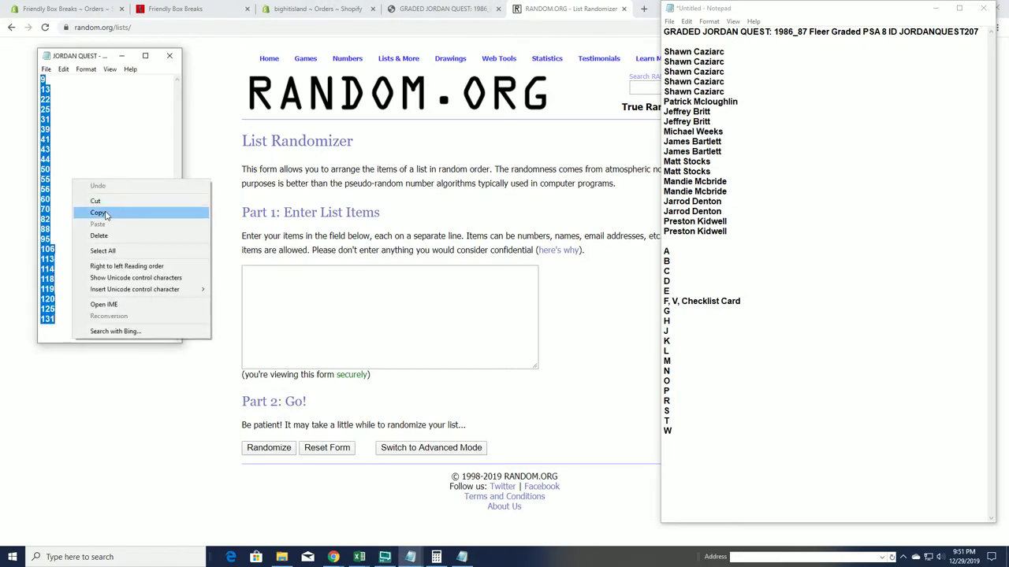
left_click(102, 213)
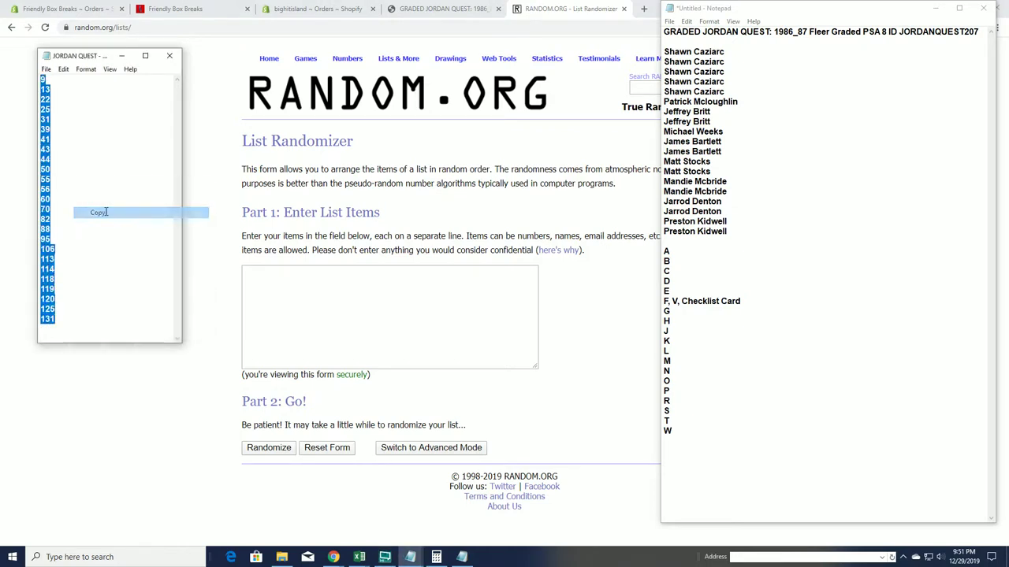
left_click(320, 292)
right_click(314, 286)
left_click(339, 368)
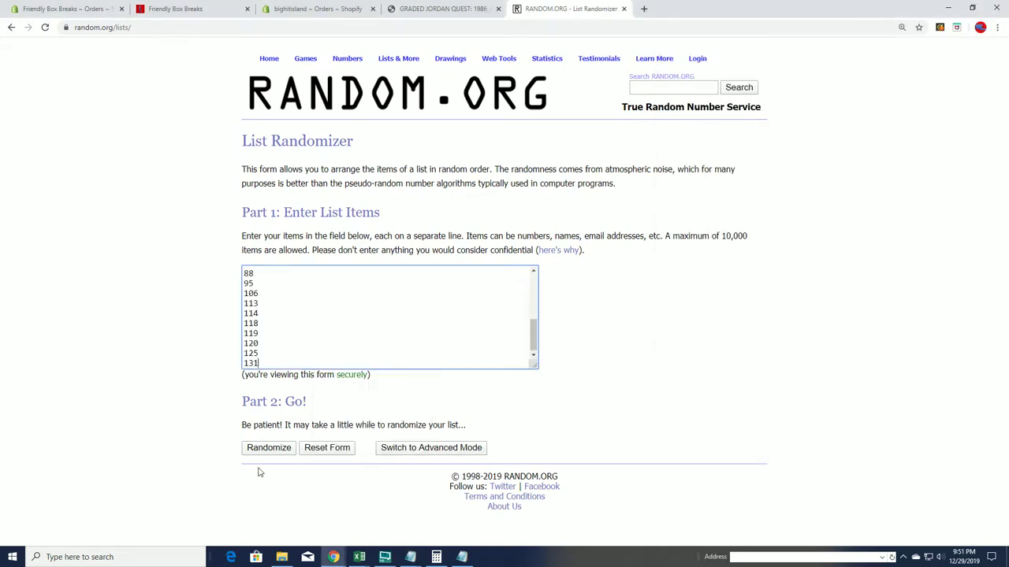
- Randomize the number list, then reshuffle it until the seventh random order
left_click(267, 448)
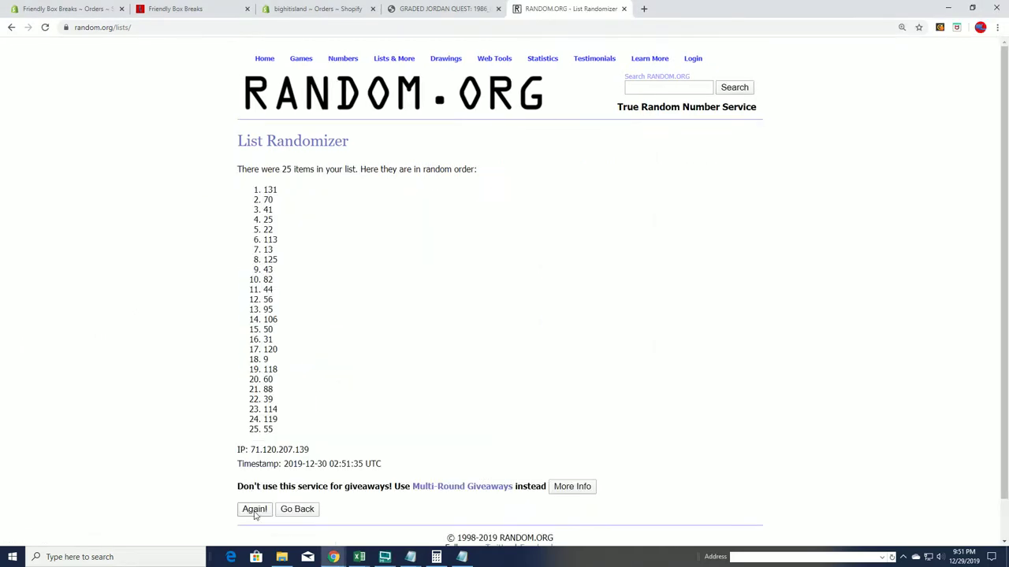
left_click(255, 510)
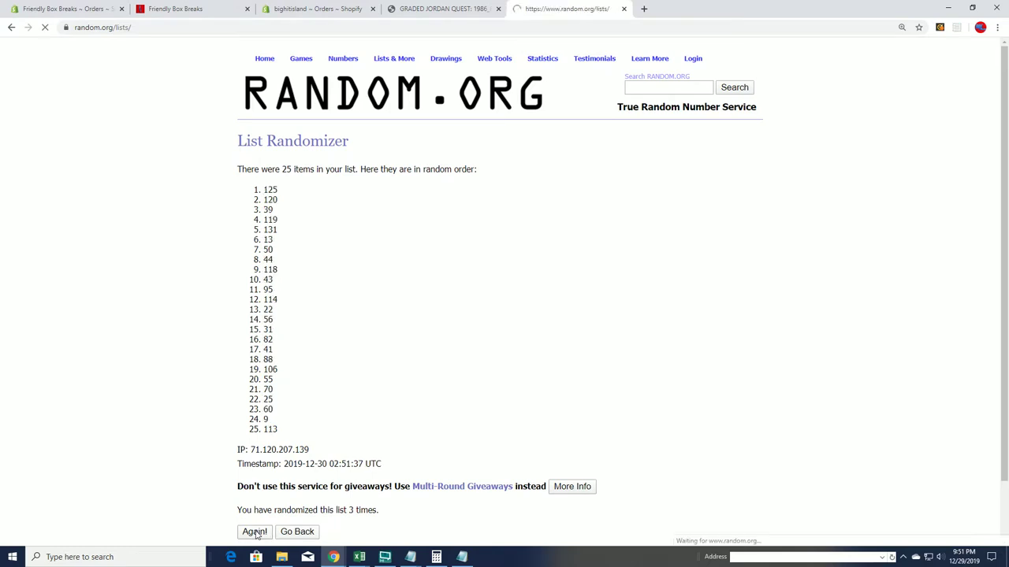
left_click(254, 533)
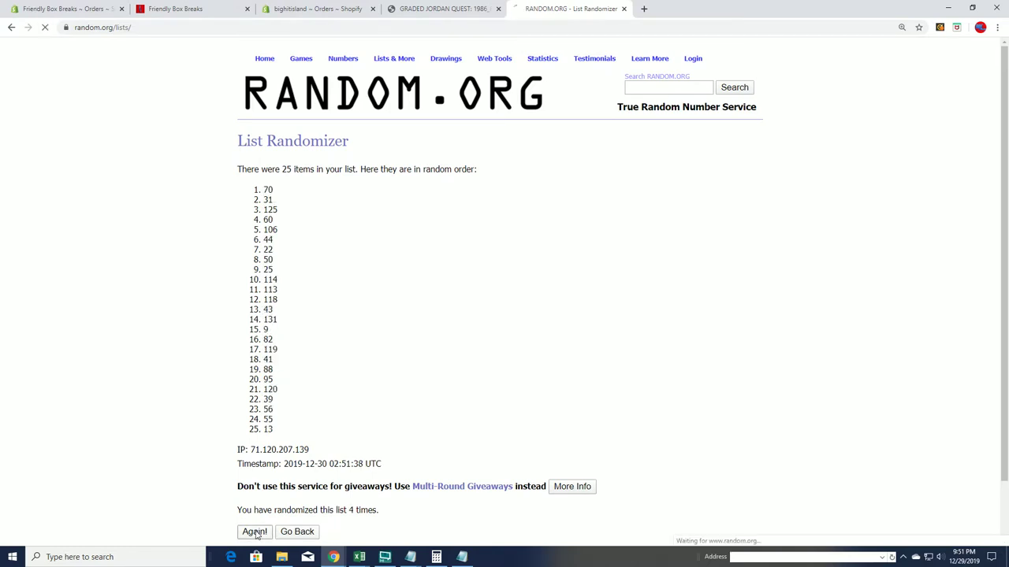
left_click(254, 533)
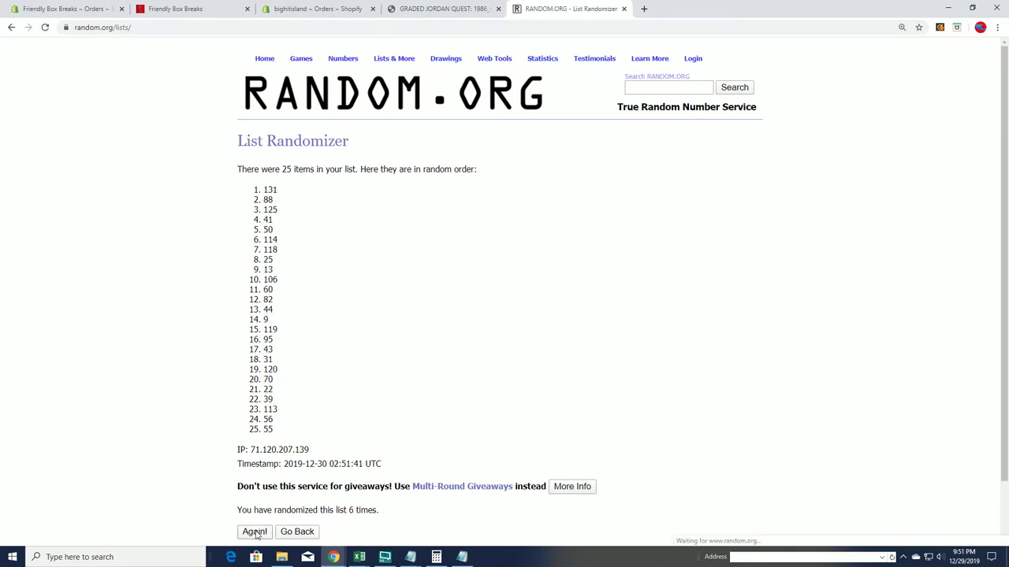
left_click(254, 533)
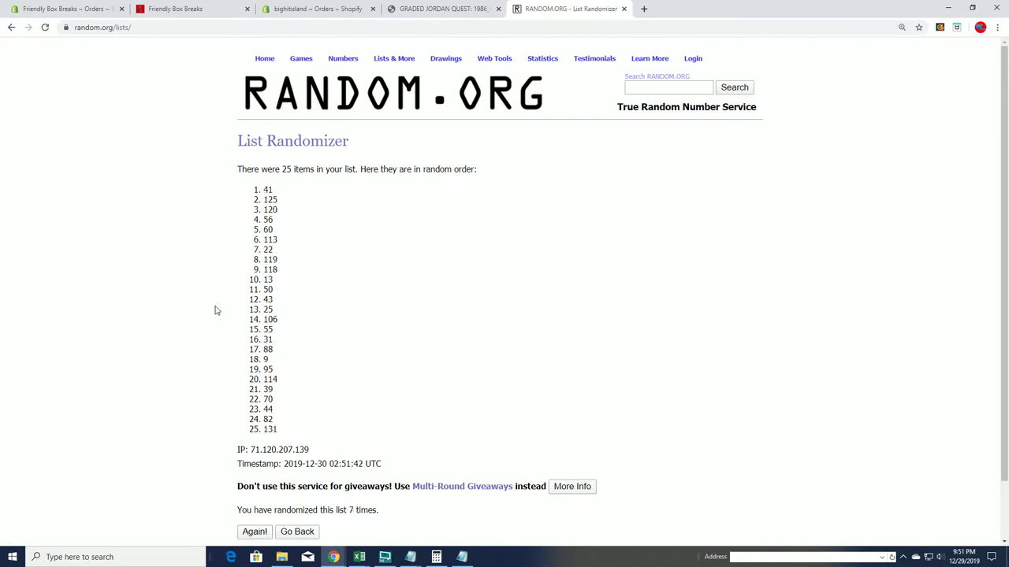
- Delete 41 from the JORDAN QUEST number list in Notepad and save the file
key("alt+Tab")
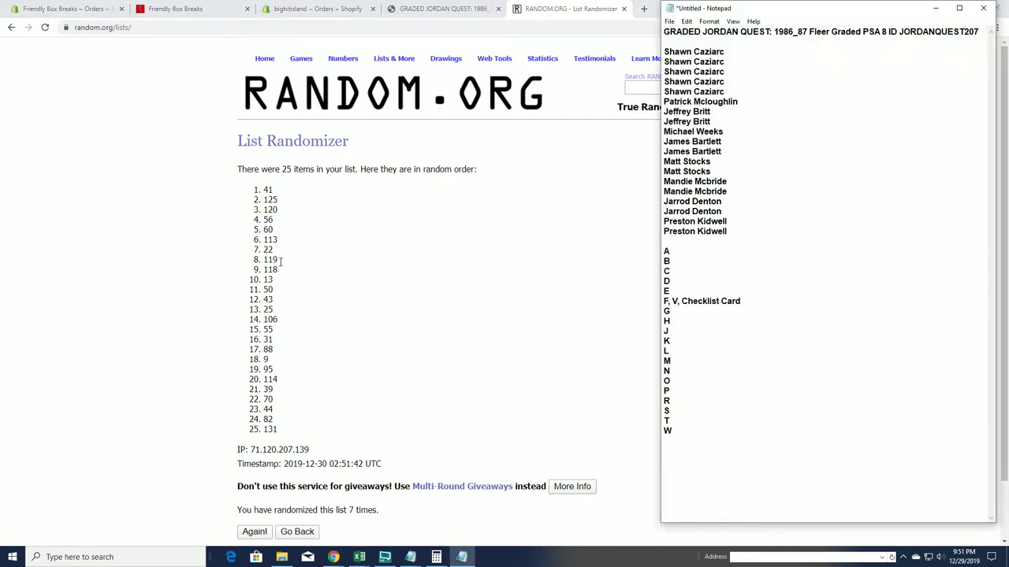
key("alt+Tab")
key("alt+Tab")
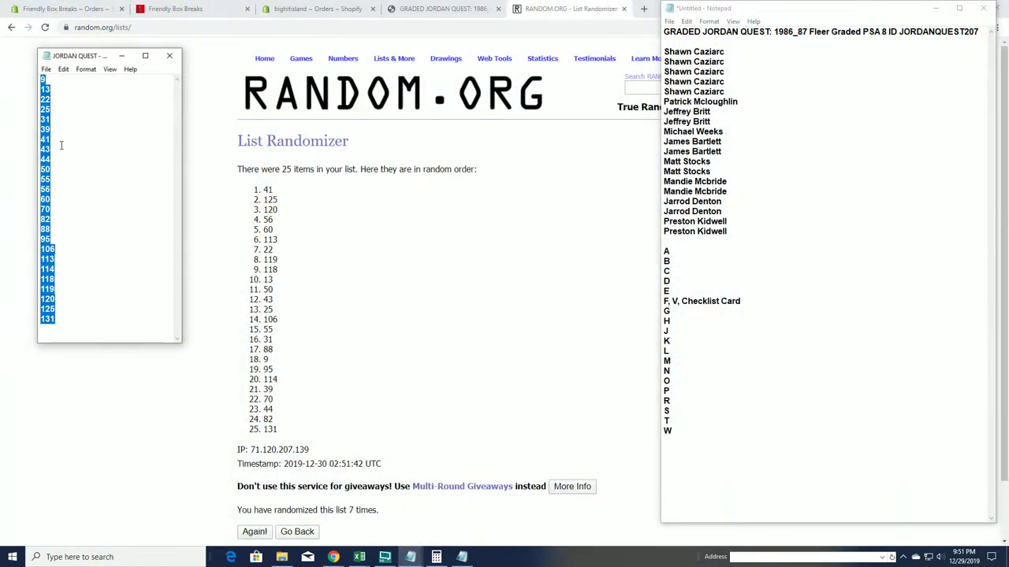
left_click(50, 140)
key("BackSpace")
key("BackSpace")
key("BackSpace")
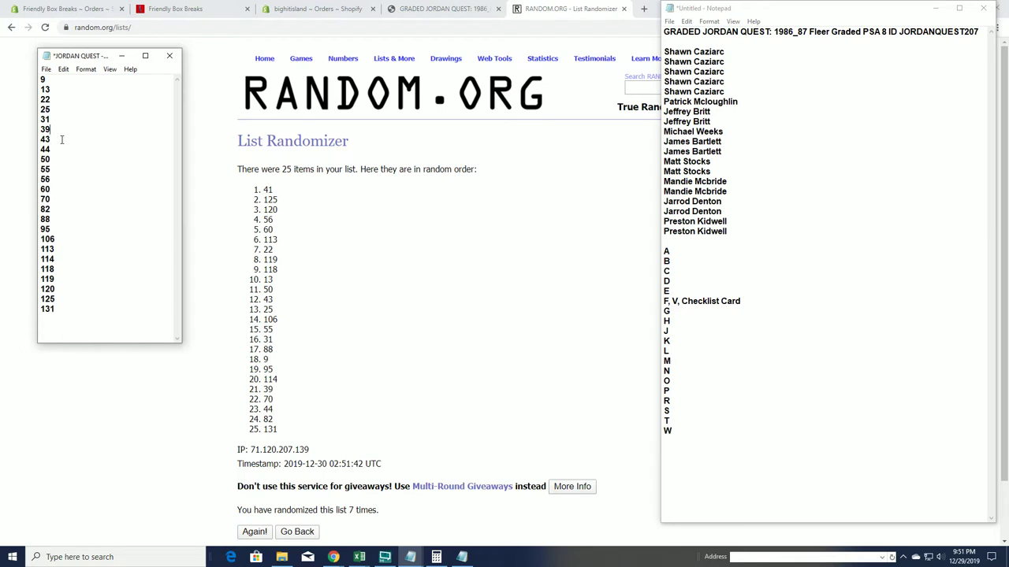
left_click(47, 69)
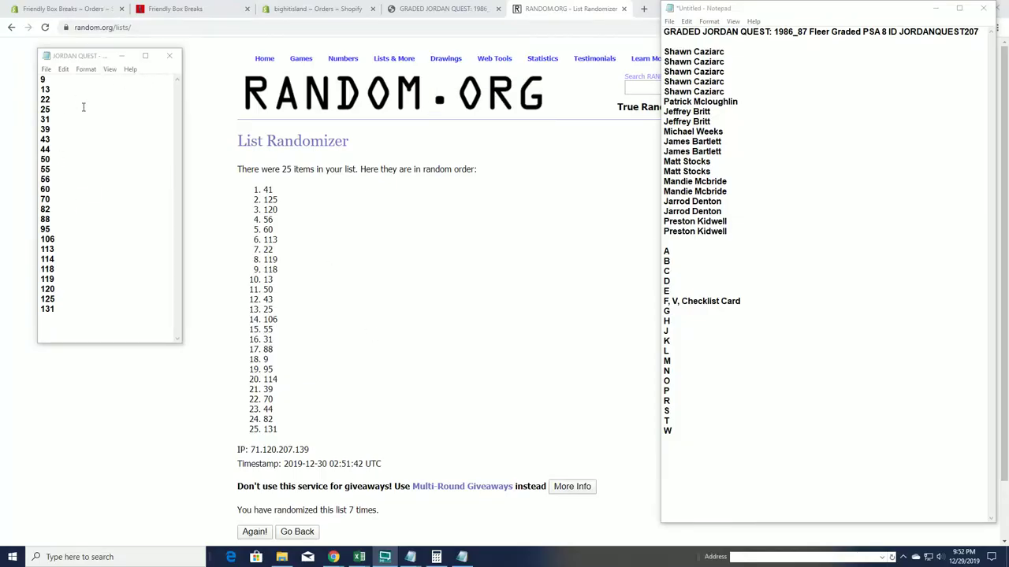
left_click(169, 55)
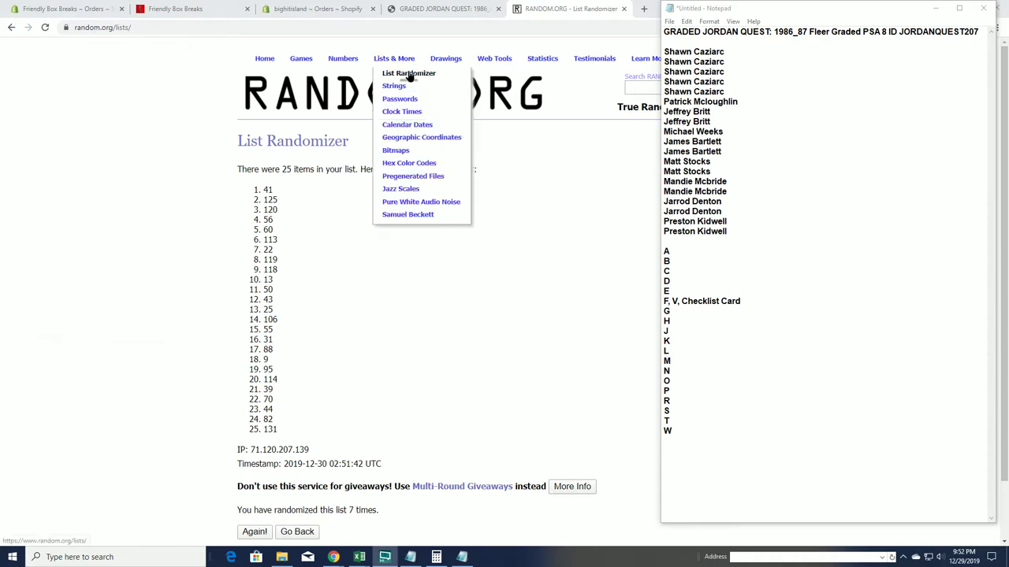
left_click(409, 73)
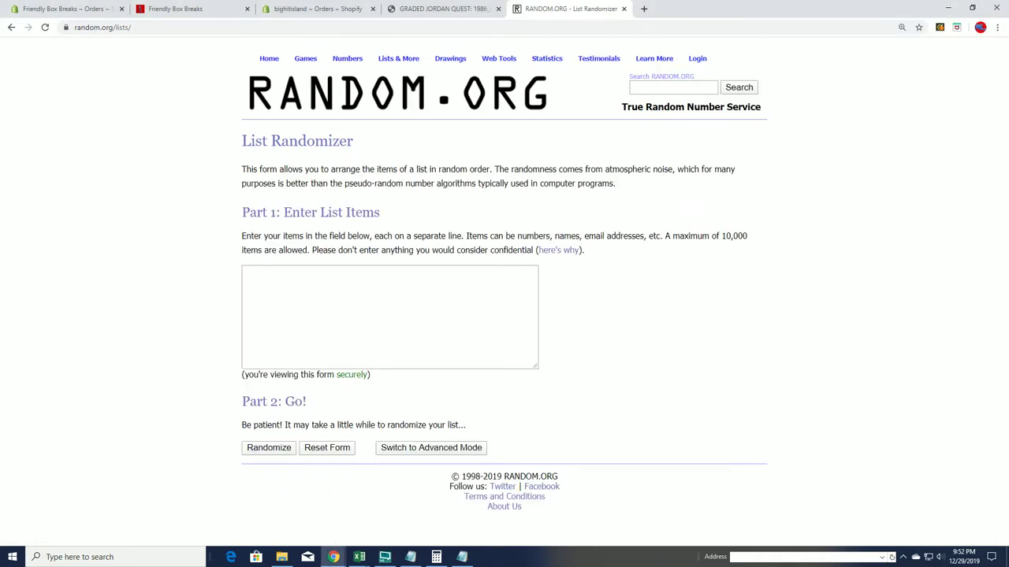
key("alt+Tab")
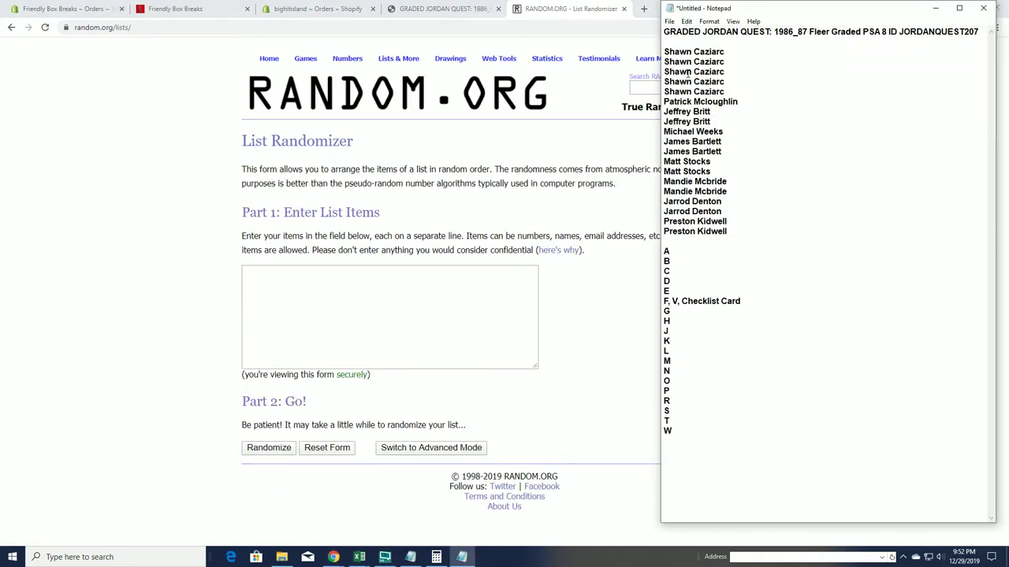
left_click_drag(665, 51, 726, 231)
right_click(722, 135)
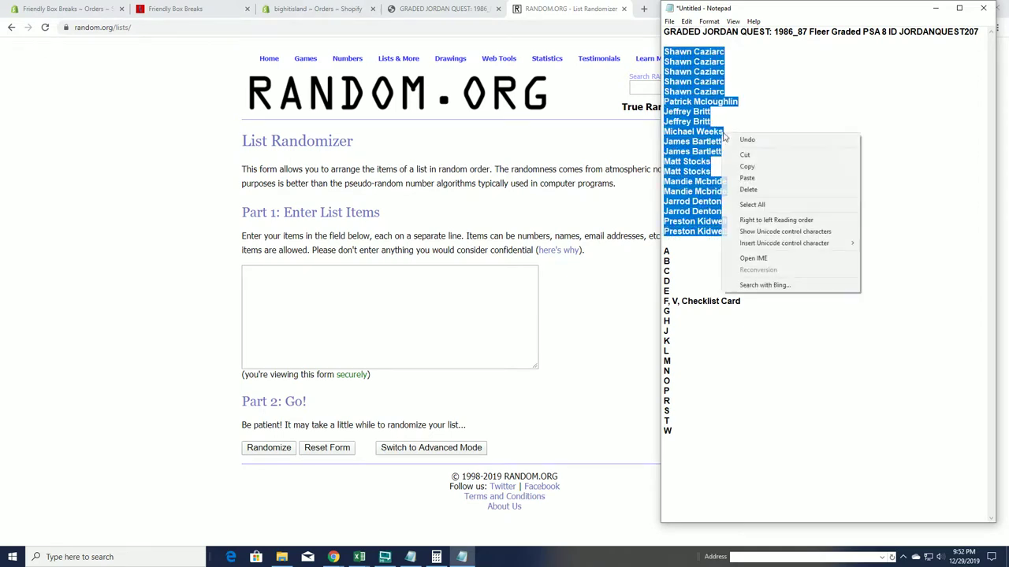
left_click(749, 166)
right_click(341, 321)
left_click(344, 365)
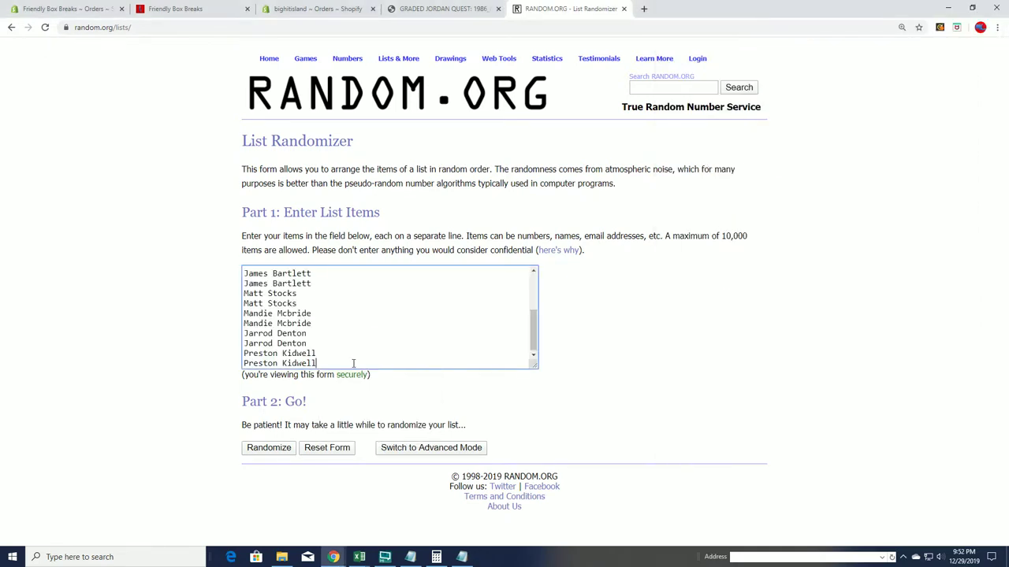
- Shuffle the 19 names seven times and copy the final random order
left_click(281, 454)
left_click(254, 450)
left_click(253, 472)
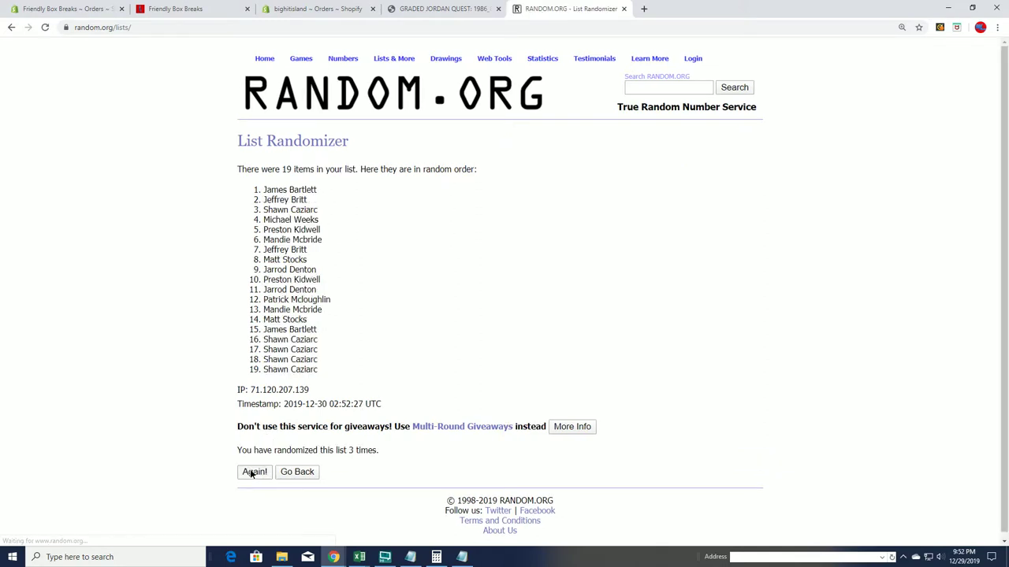
left_click(252, 472)
left_click(252, 473)
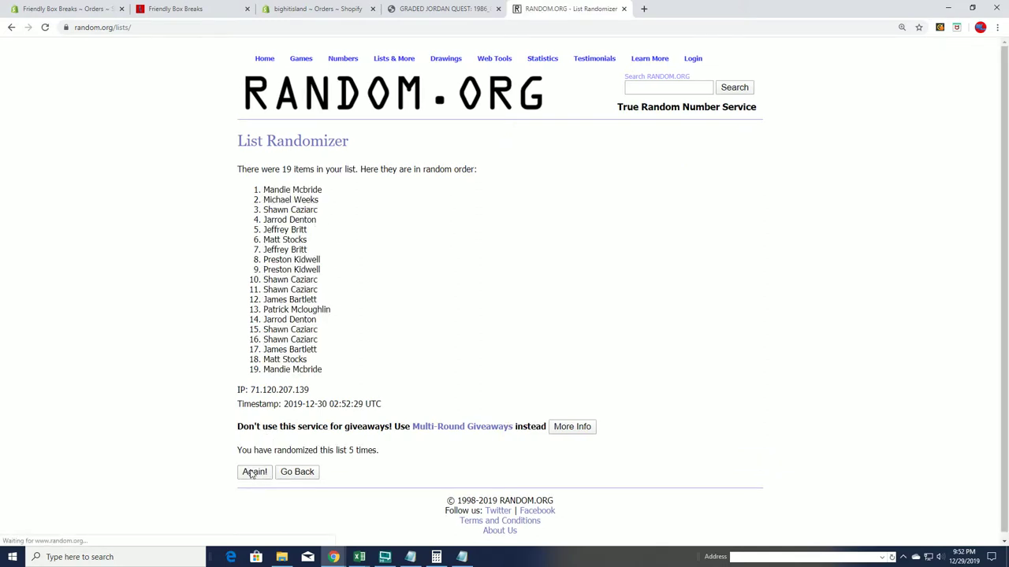
left_click(252, 473)
left_click(252, 473)
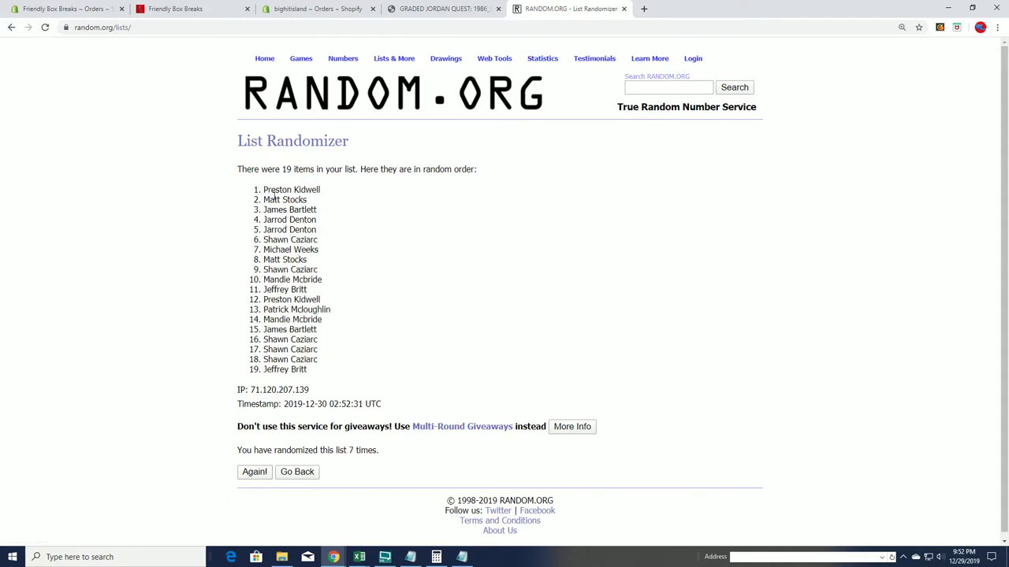
left_click_drag(263, 191, 310, 369)
right_click(304, 299)
left_click(315, 304)
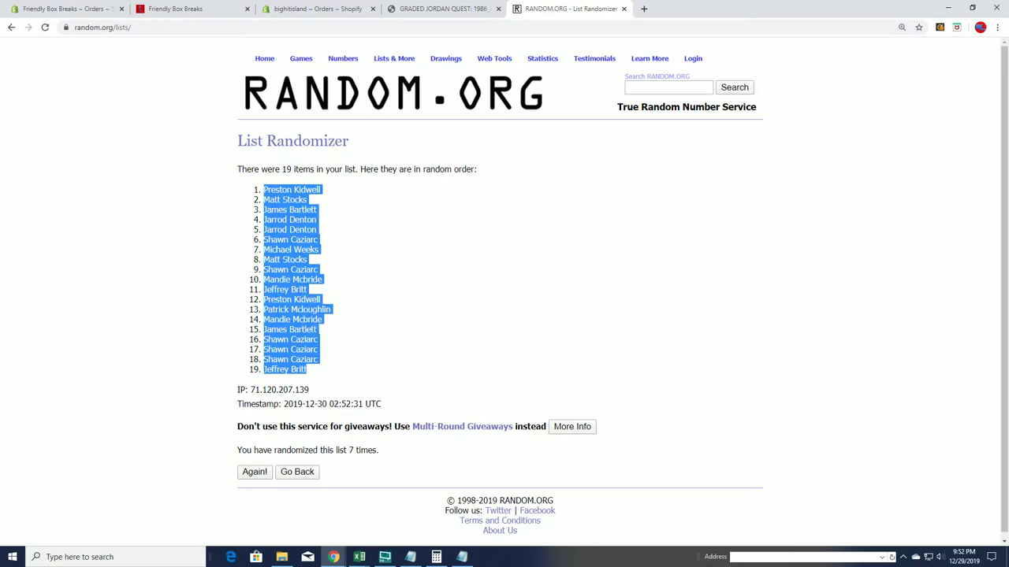
- Paste the shuffled owner names into A2:A20 of HIT PARADE 86 87 FLEER and narrow column A to 20
key("alt+Tab")
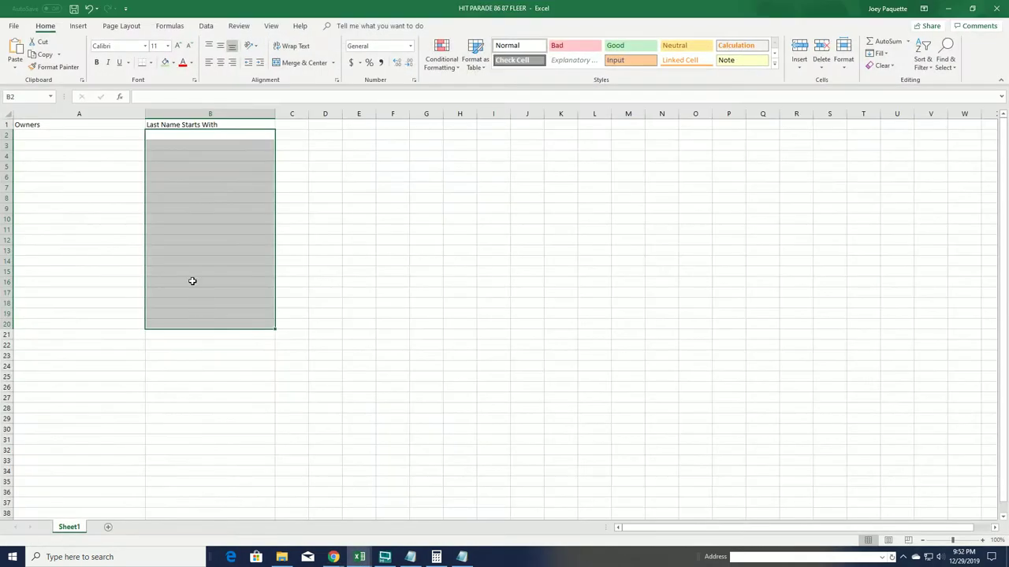
left_click(153, 239)
left_click(74, 137)
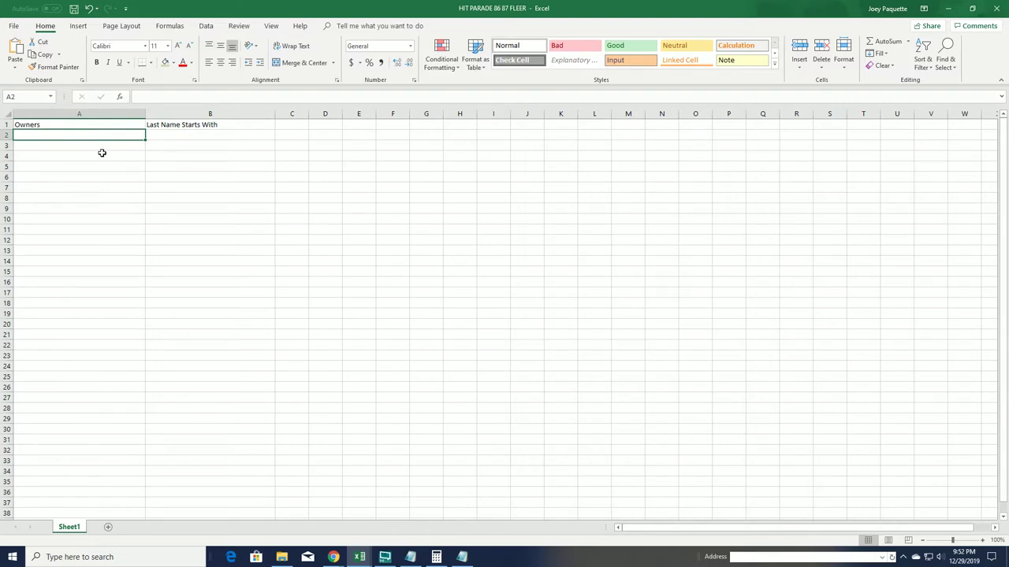
key("ctrl+v")
left_click(102, 153)
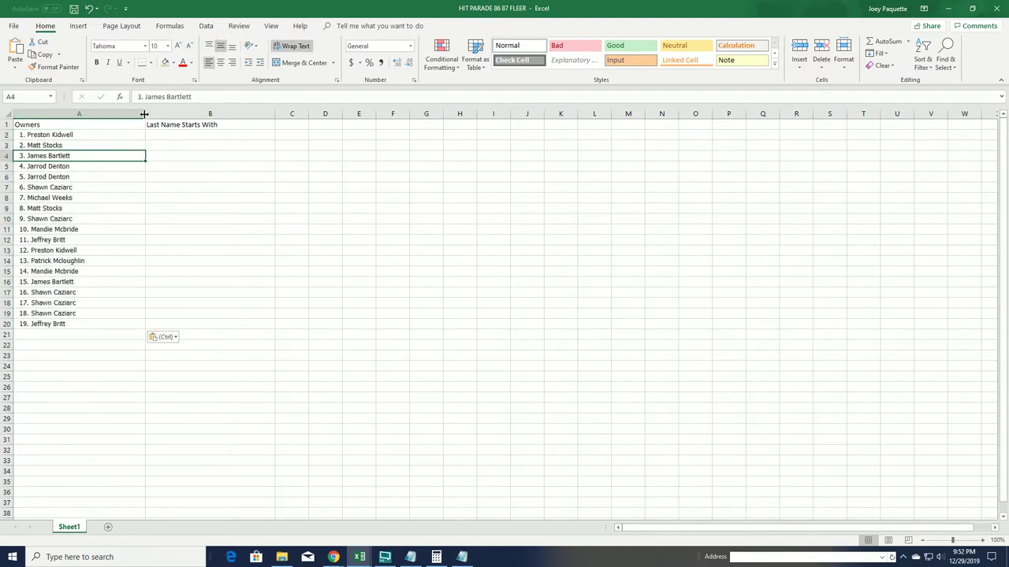
left_click_drag(145, 115, 91, 101)
left_click(144, 157)
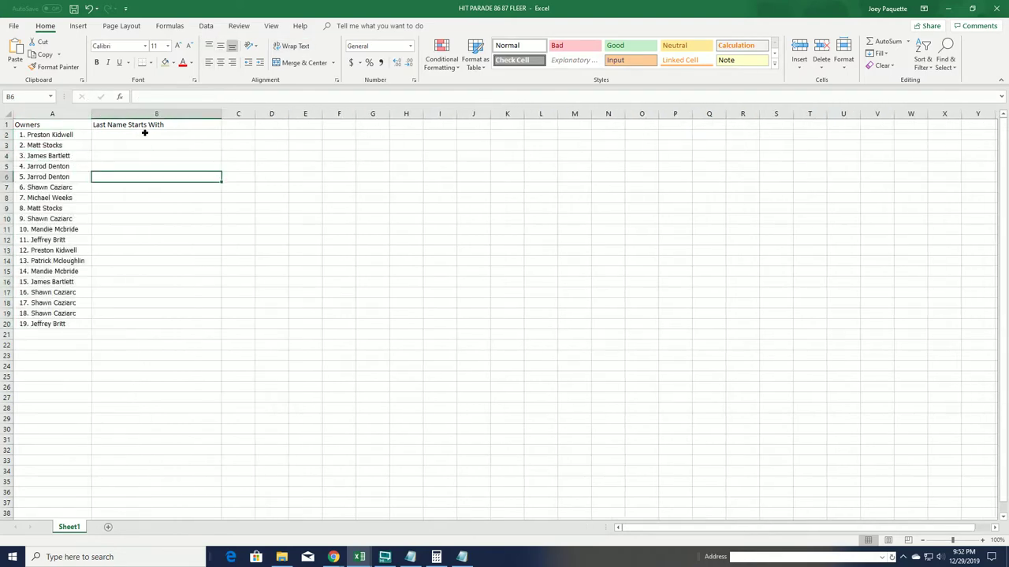
left_click(144, 134)
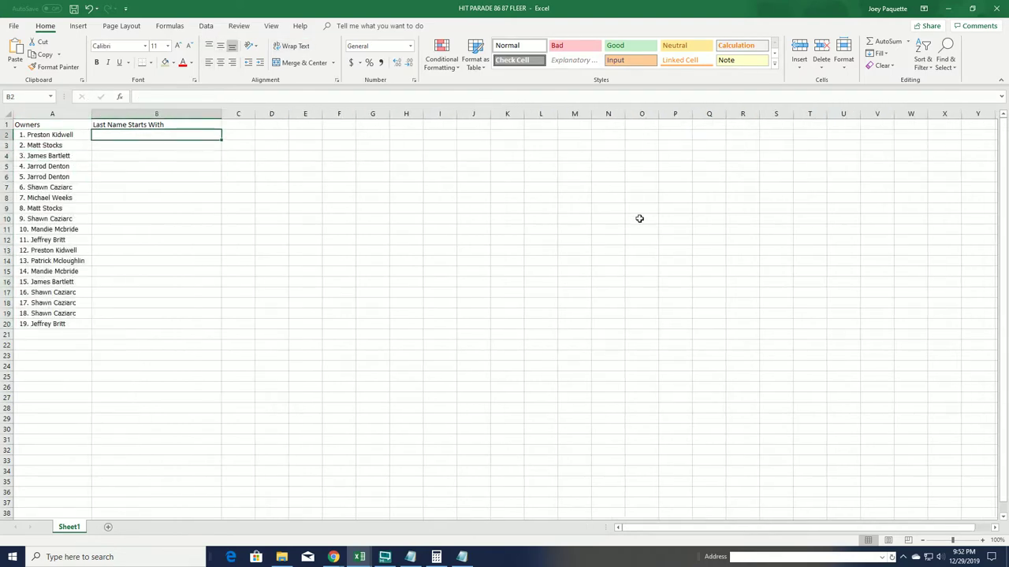
- Paste the letter list A through W from Notepad into a fresh List Randomizer
left_click(948, 8)
left_click(405, 75)
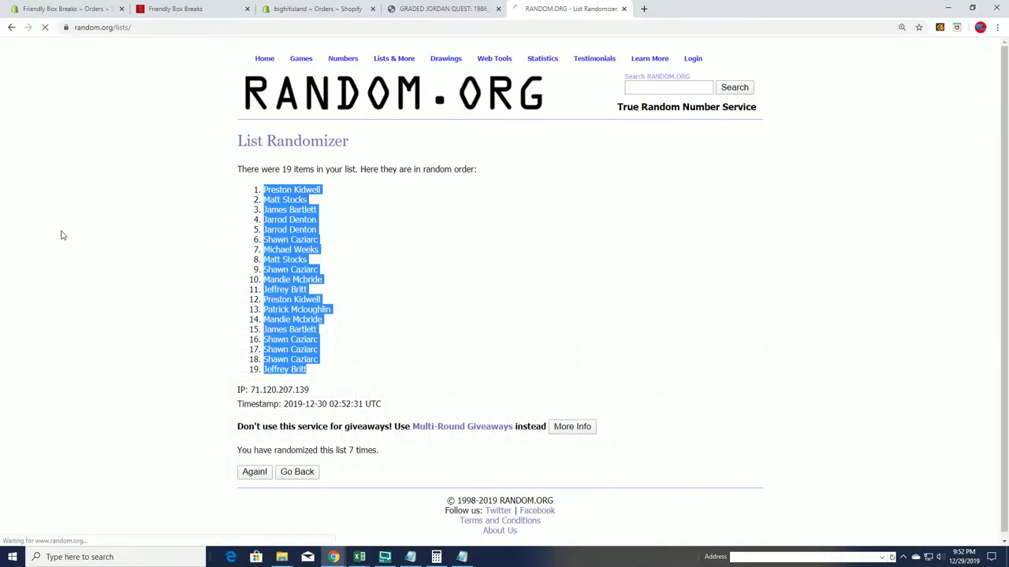
key("alt+Tab")
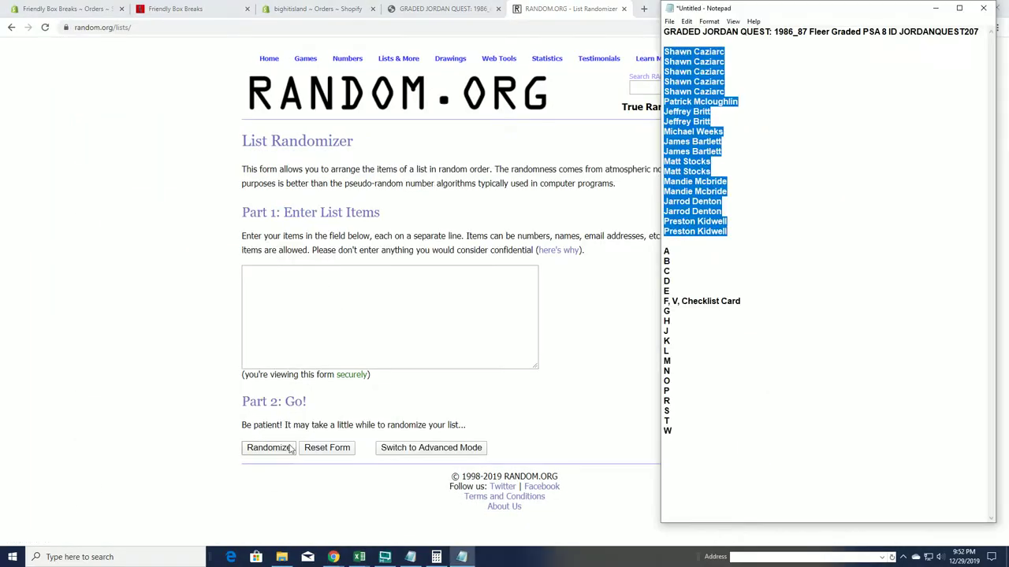
left_click(721, 271)
left_click_drag(666, 250, 671, 433)
right_click(713, 282)
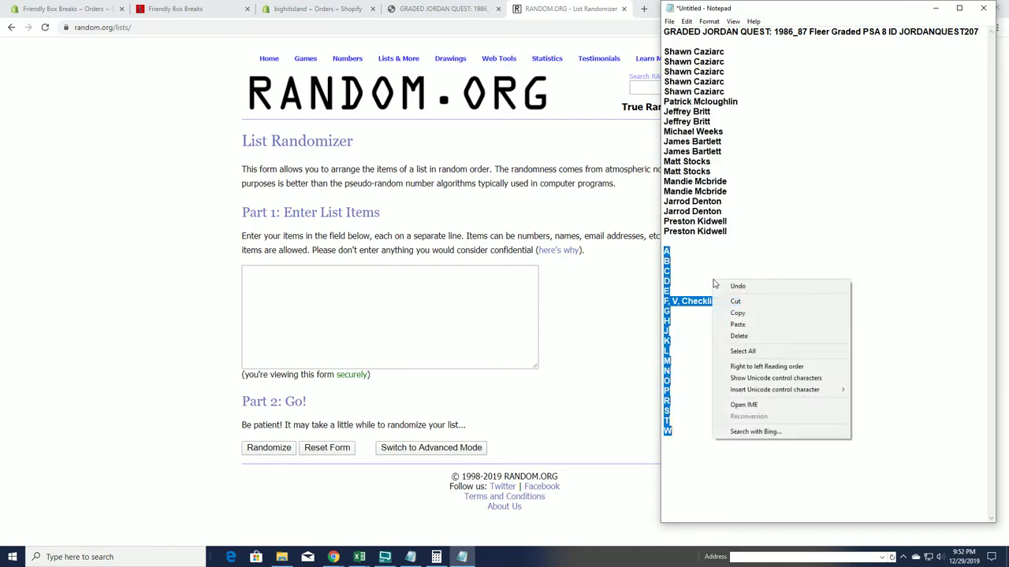
left_click(746, 313)
right_click(291, 286)
left_click(315, 368)
- Shuffle the letters seven times and select the final order, starting R, J, O, W
left_click(269, 448)
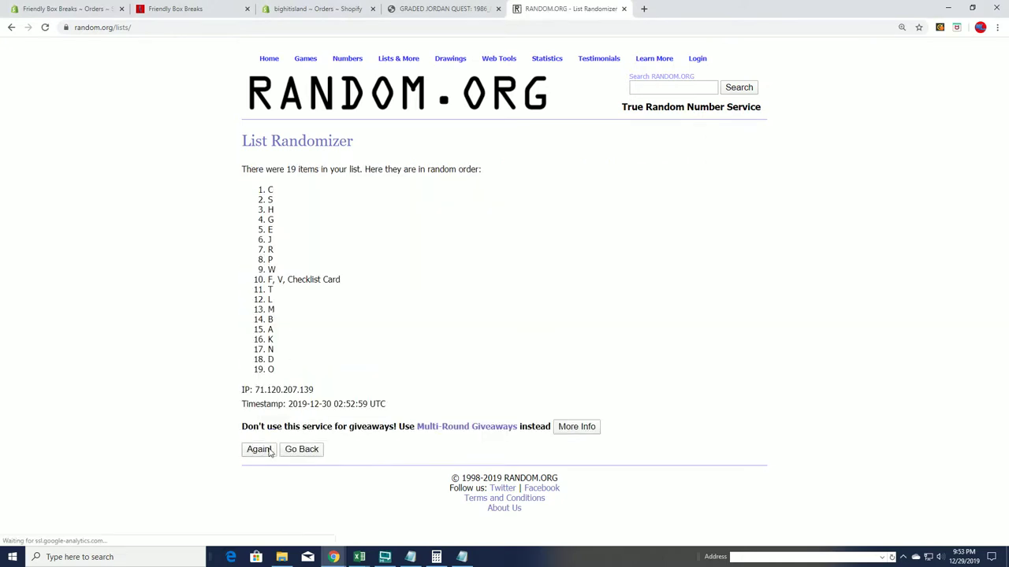
left_click(257, 449)
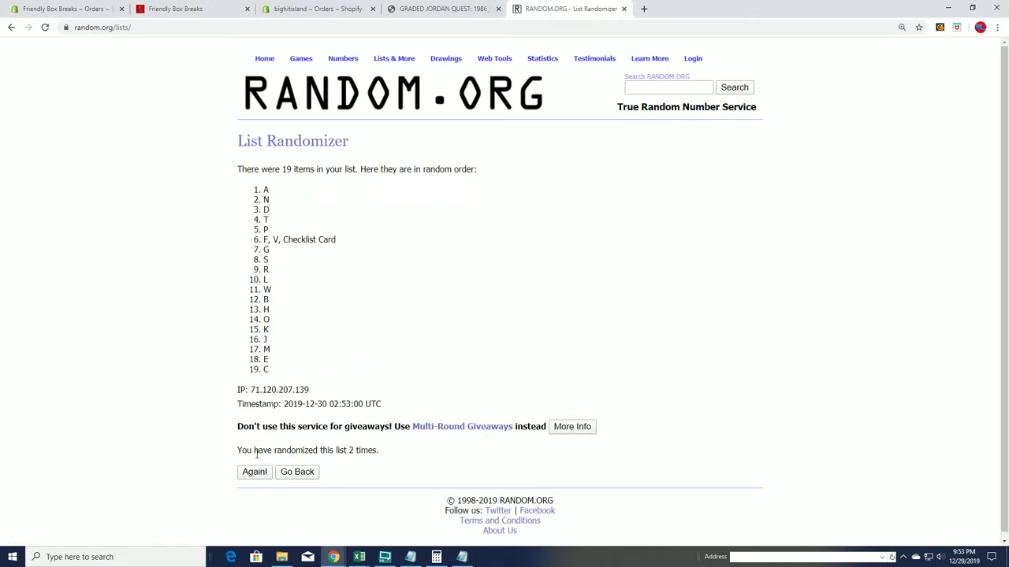
left_click(256, 472)
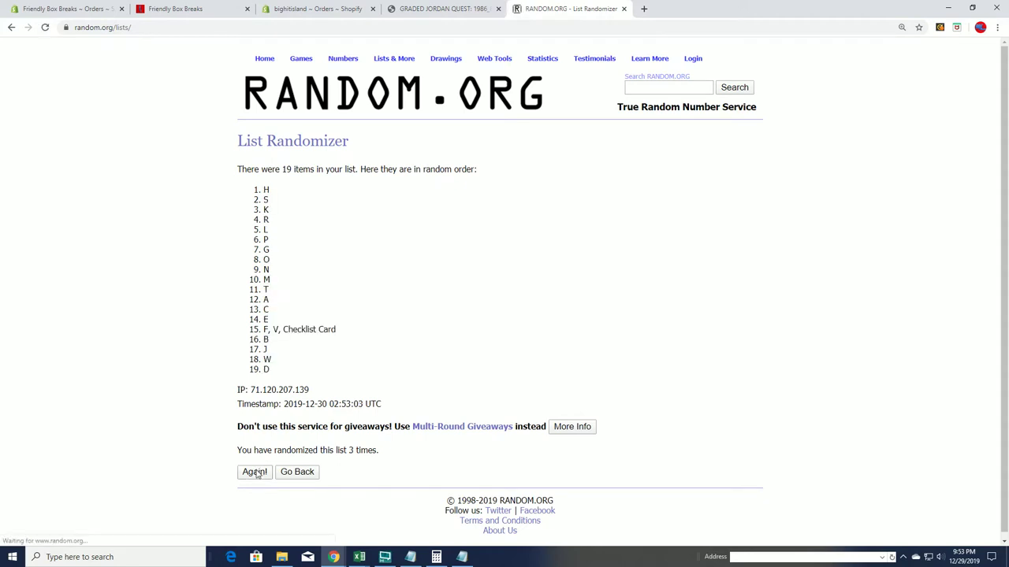
left_click(256, 473)
left_click(256, 473)
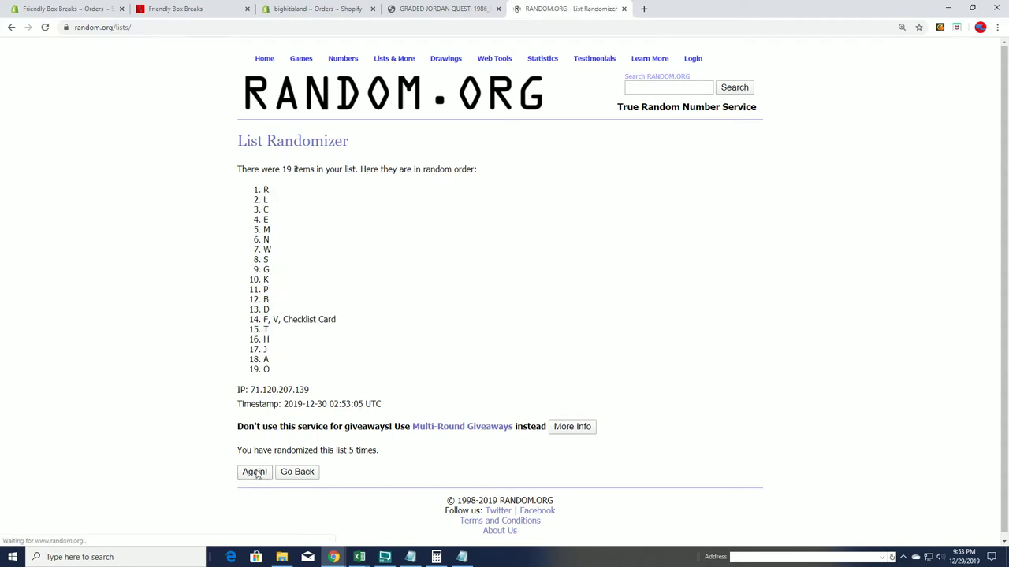
left_click(256, 473)
left_click(255, 472)
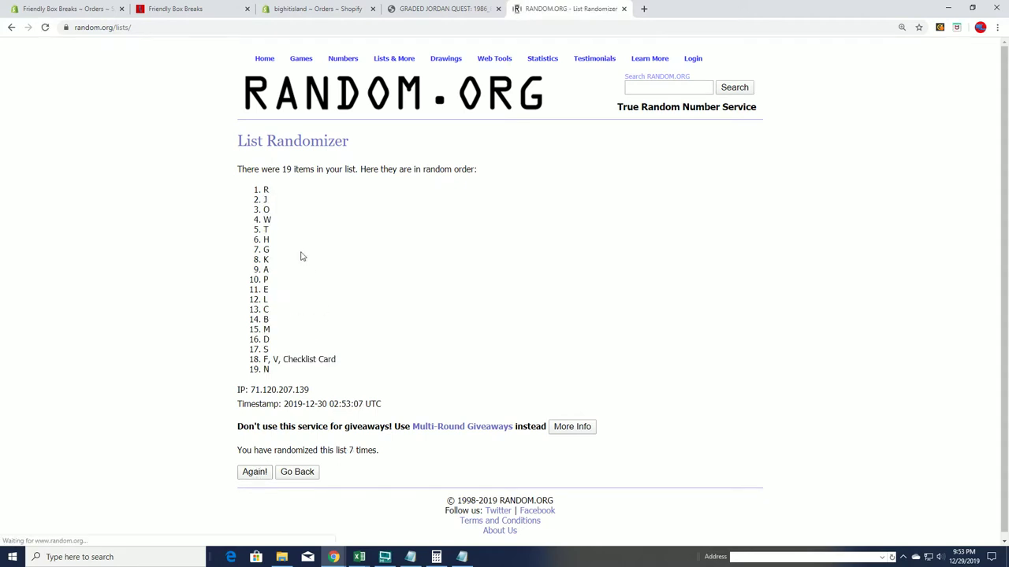
left_click_drag(272, 202, 315, 364)
- Paste the shuffled letters into B2:B20 under Last Name Starts With
right_click(328, 273)
left_click(334, 279)
key("alt+Tab")
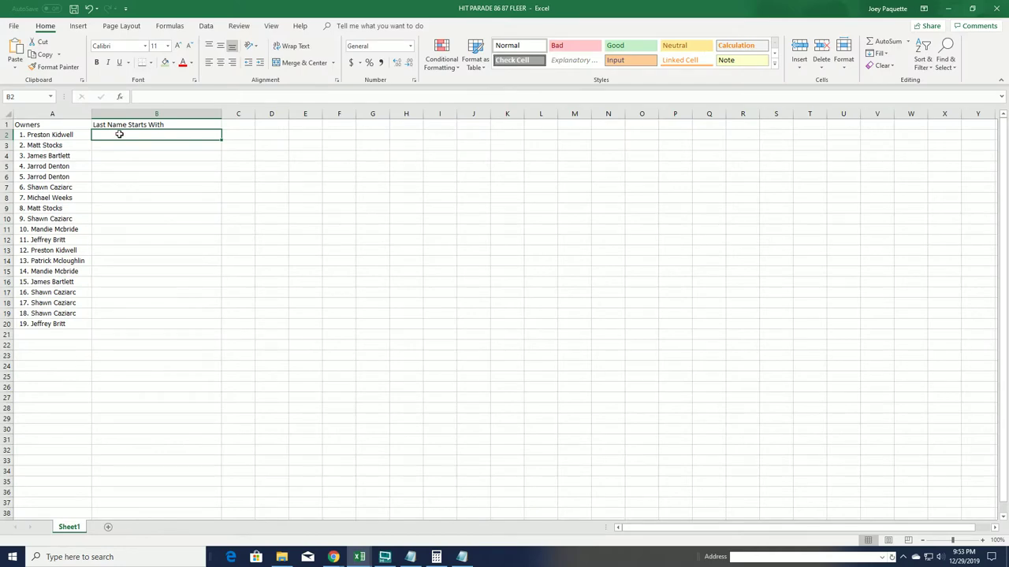
key("ctrl+v")
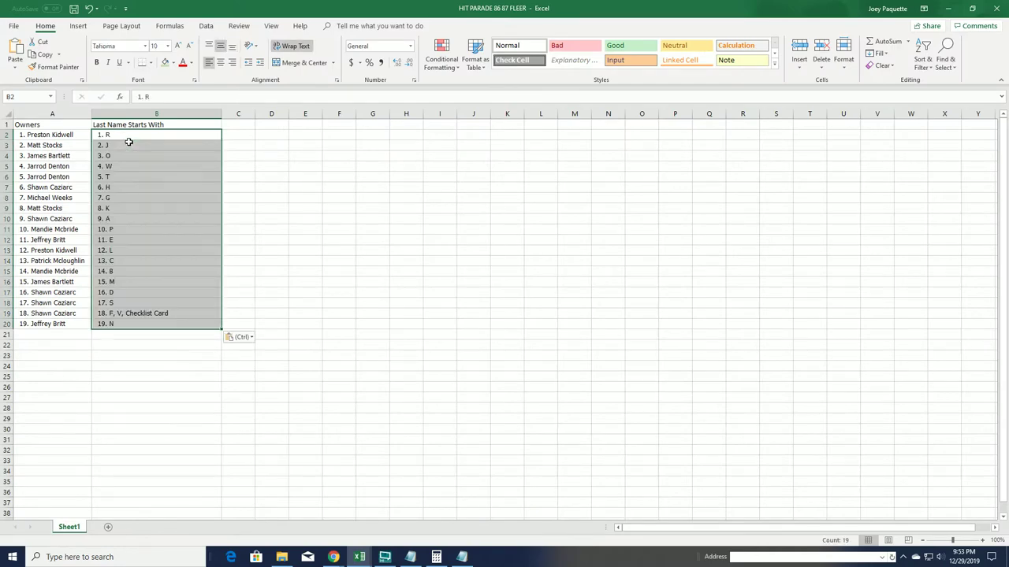
- Apply All Borders to columns A and B and zoom in on the sheet
left_click(128, 142)
left_click_drag(52, 113, 112, 113)
left_click(150, 63)
left_click(203, 149)
left_click(69, 134)
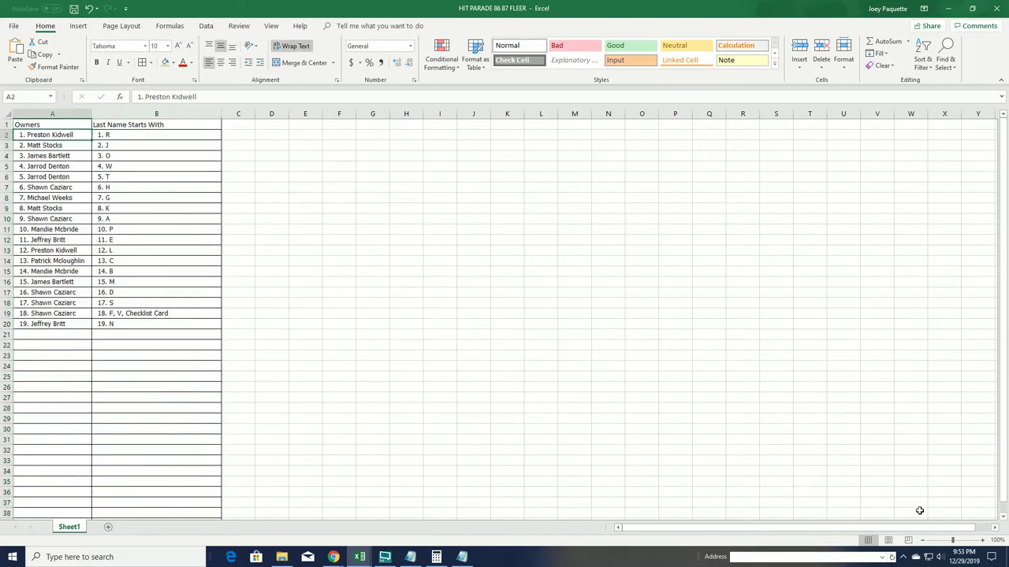
left_click(982, 540)
left_click(982, 540)
left_click(982, 540)
left_click(982, 540)
left_click(982, 540)
left_click(981, 540)
left_click(982, 540)
left_click(982, 540)
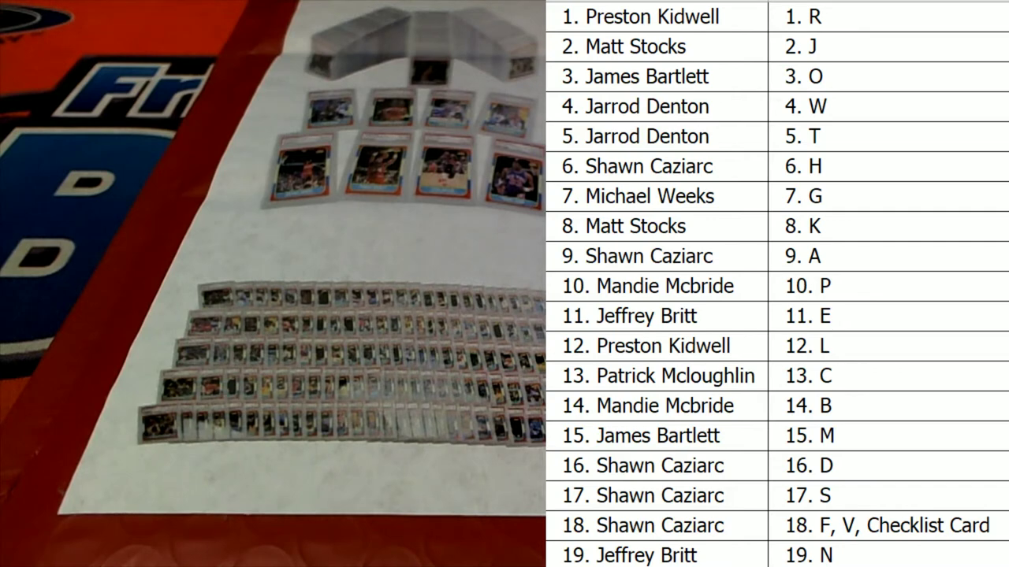
- Select the first owner in cell A2 while showing the owner-letter pairs beside the Fleer cards
left_click(657, 16)
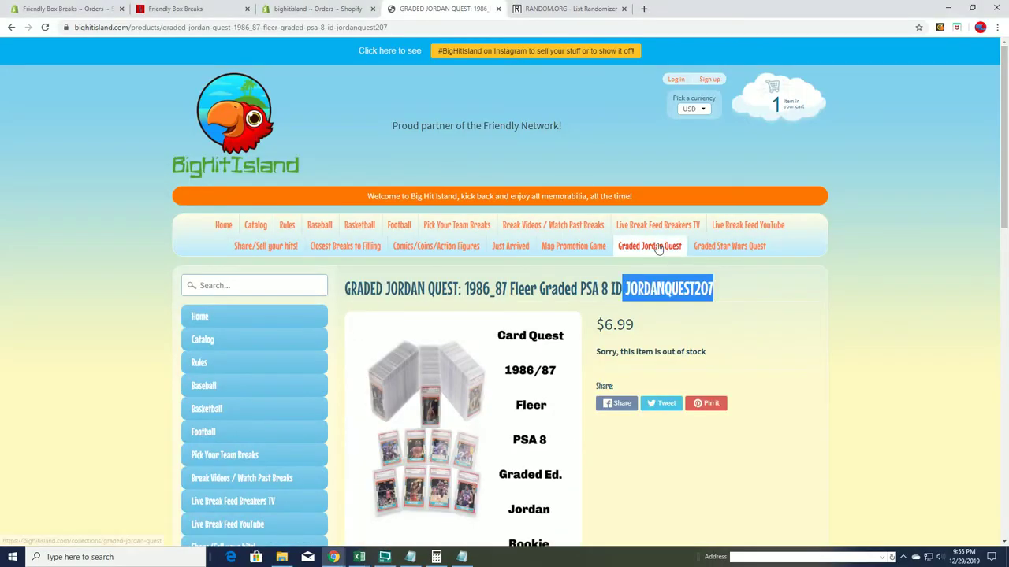
- Open the Graded Jordan Quest collection and scroll through the chase ticket owner lists
left_click(658, 247)
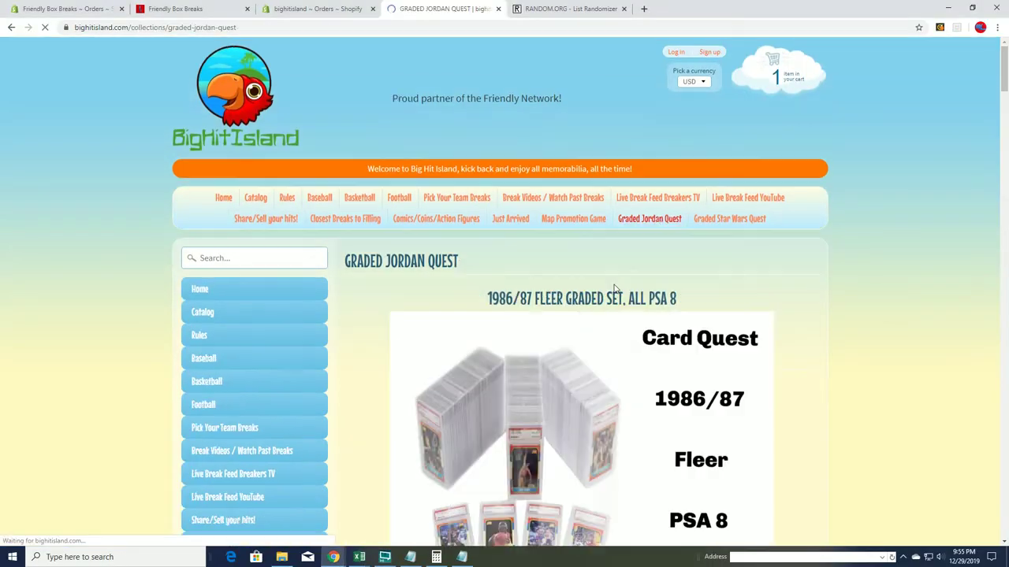
scroll(552, 242, "down", 6)
scroll(553, 242, "down", 20)
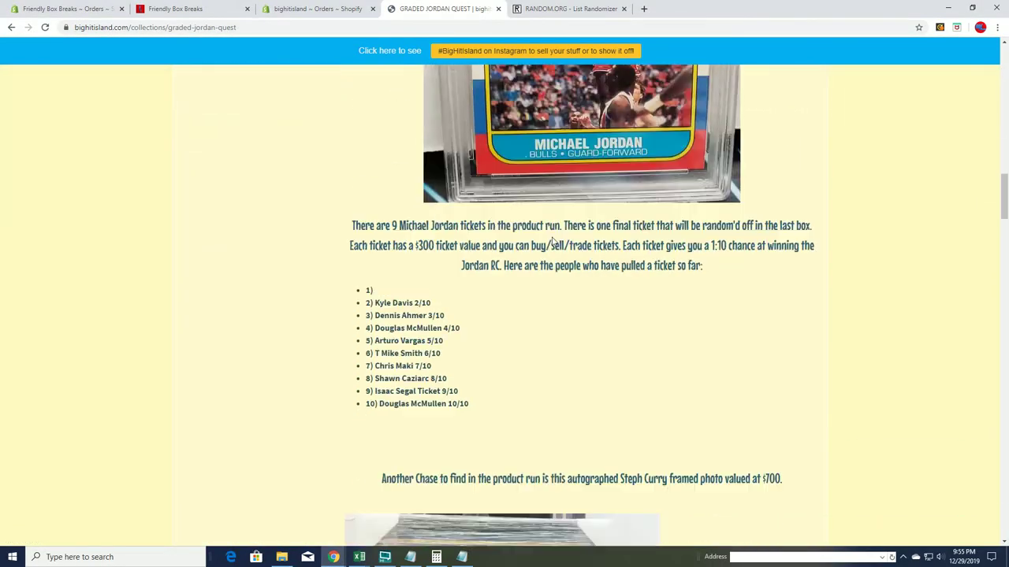
scroll(553, 242, "down", 20)
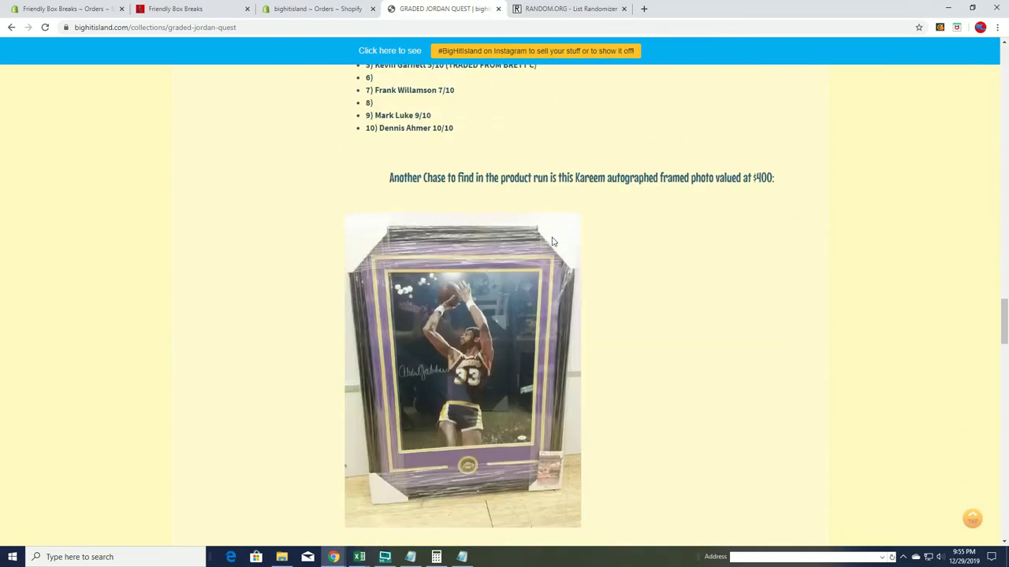
scroll(552, 242, "down", 20)
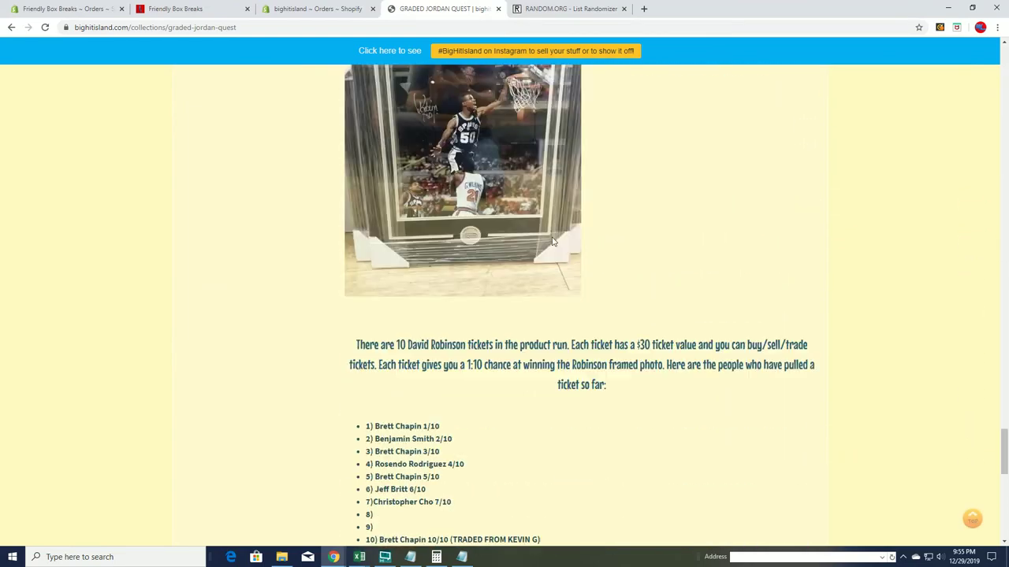
scroll(552, 242, "up", 20)
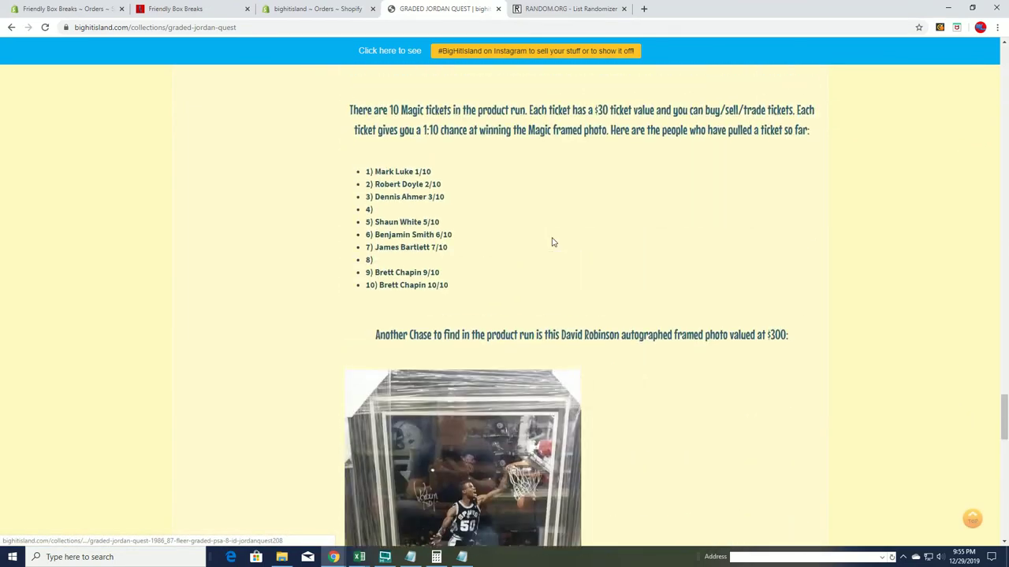
scroll(552, 242, "up", 15)
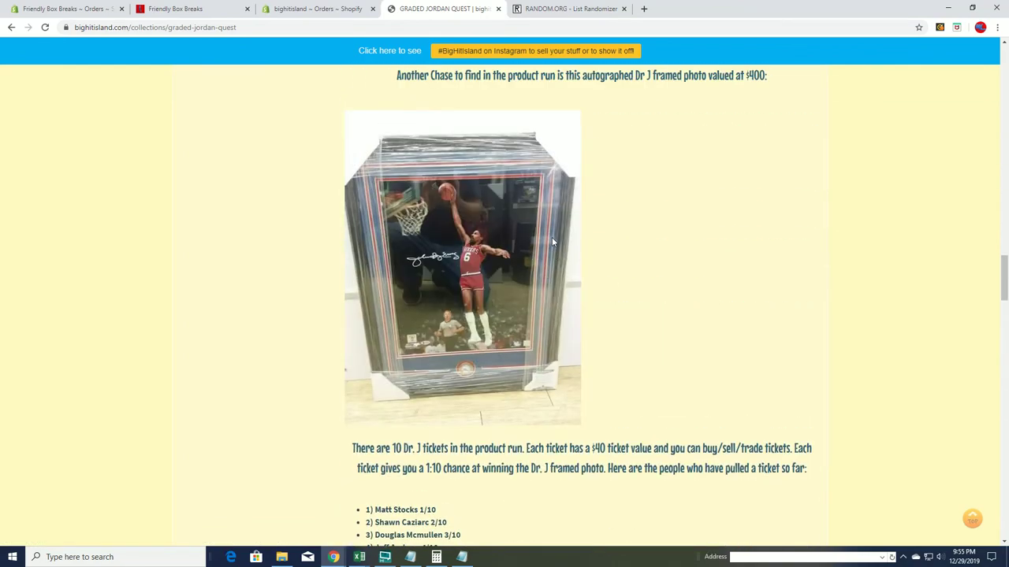
scroll(552, 242, "down", 2)
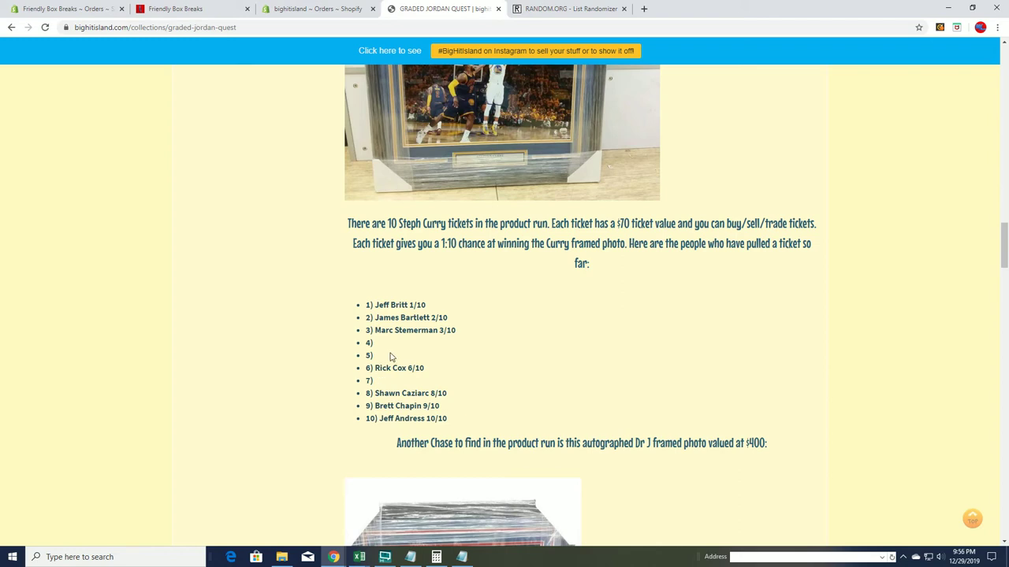
scroll(450, 311, "up", 2)
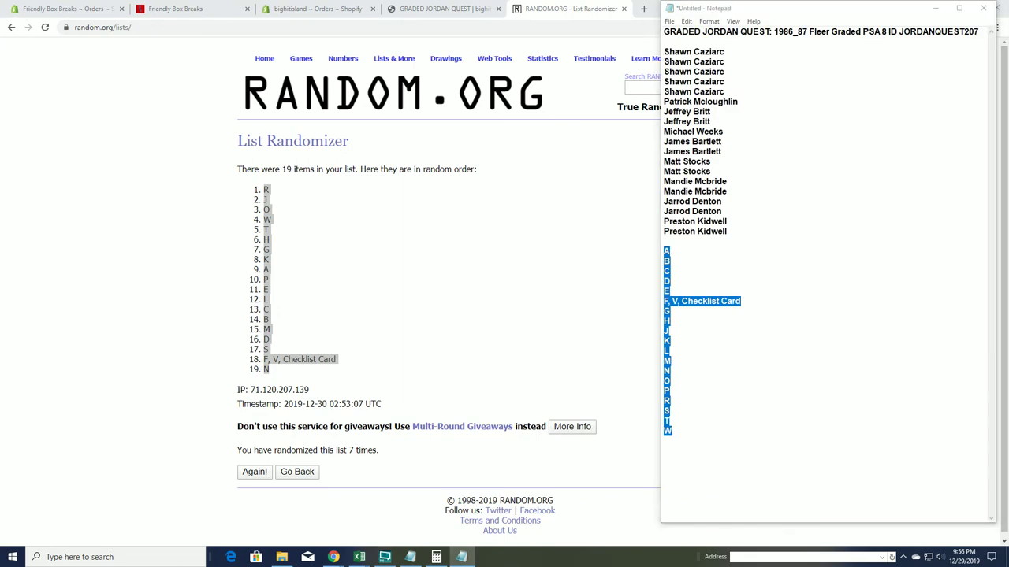
- Copy the 19 numbered owners in A2:A20 from Excel into a fresh List Randomizer
key("alt+Tab")
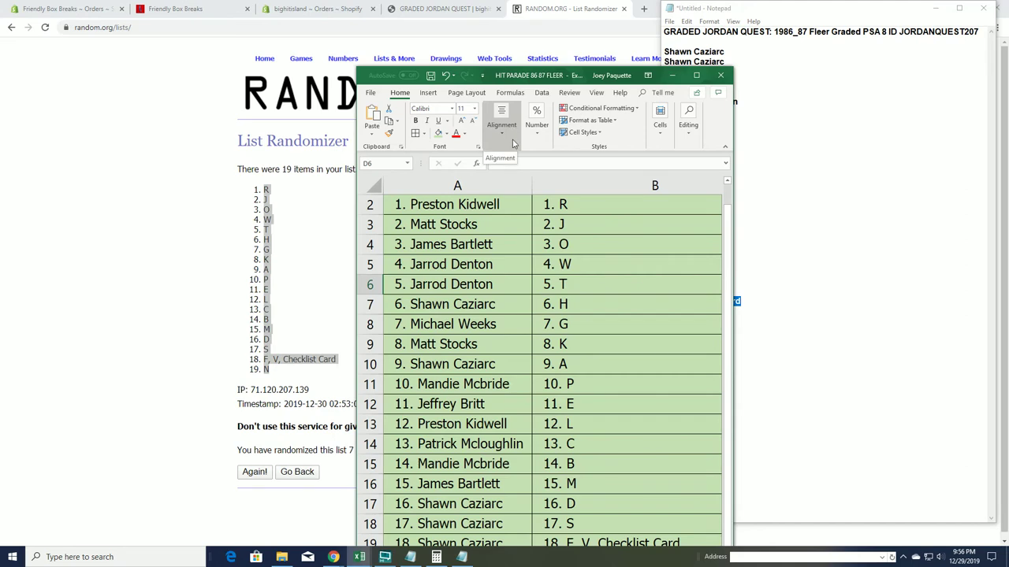
left_click_drag(568, 78, 583, 12)
left_click_drag(511, 138, 536, 496)
right_click(512, 211)
left_click(554, 243)
left_click(356, 245)
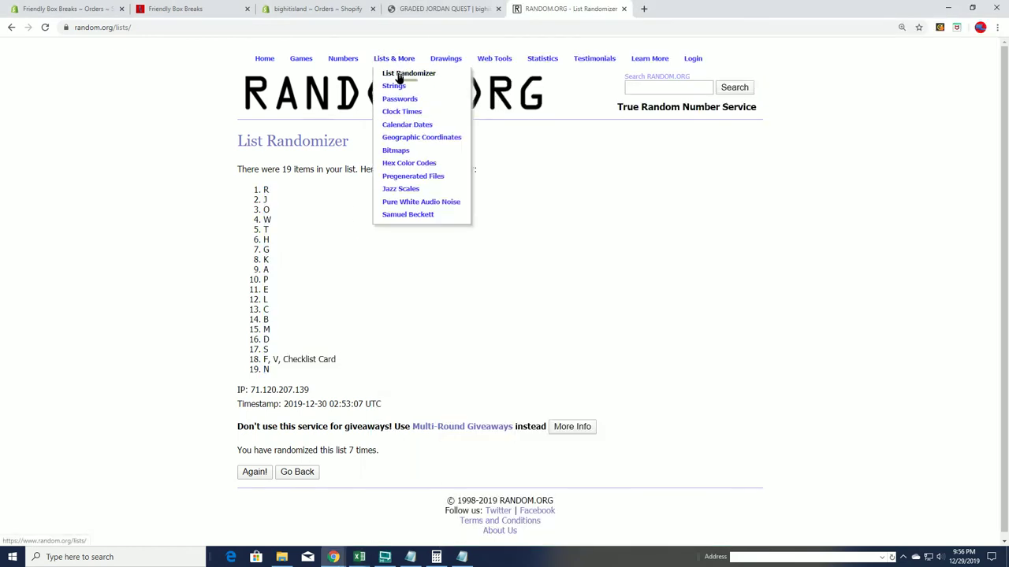
left_click(398, 74)
left_click(378, 268)
right_click(378, 268)
left_click(421, 347)
- Randomize the owner list and reshuffle it until the seventh random order
left_click(274, 453)
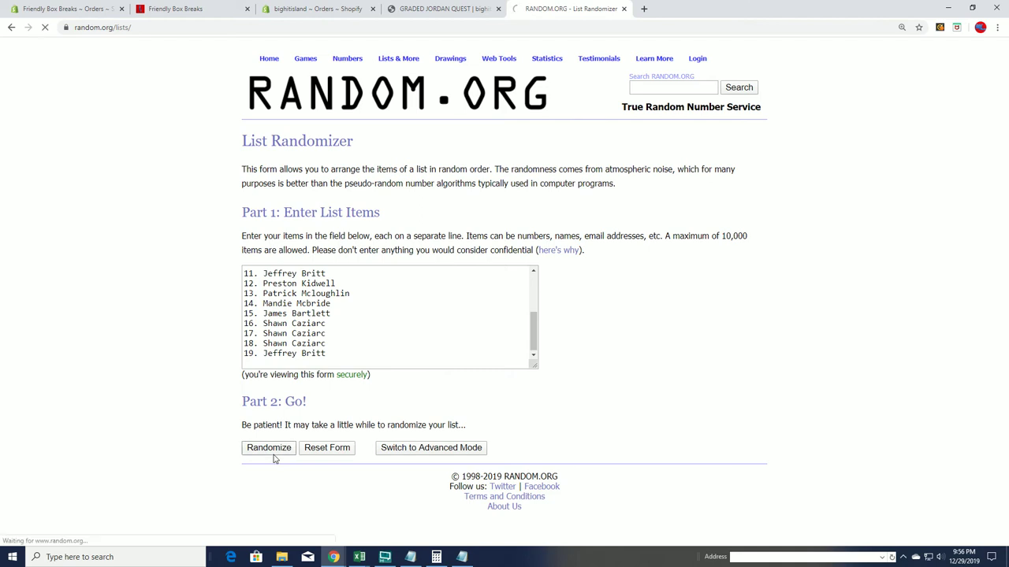
left_click(267, 451)
left_click(265, 472)
left_click(260, 477)
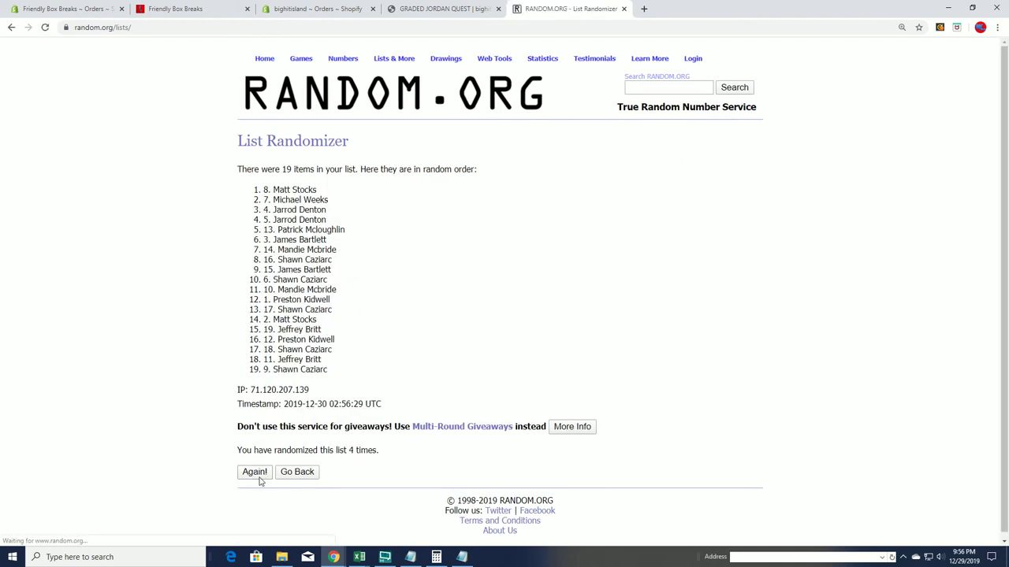
left_click(259, 478)
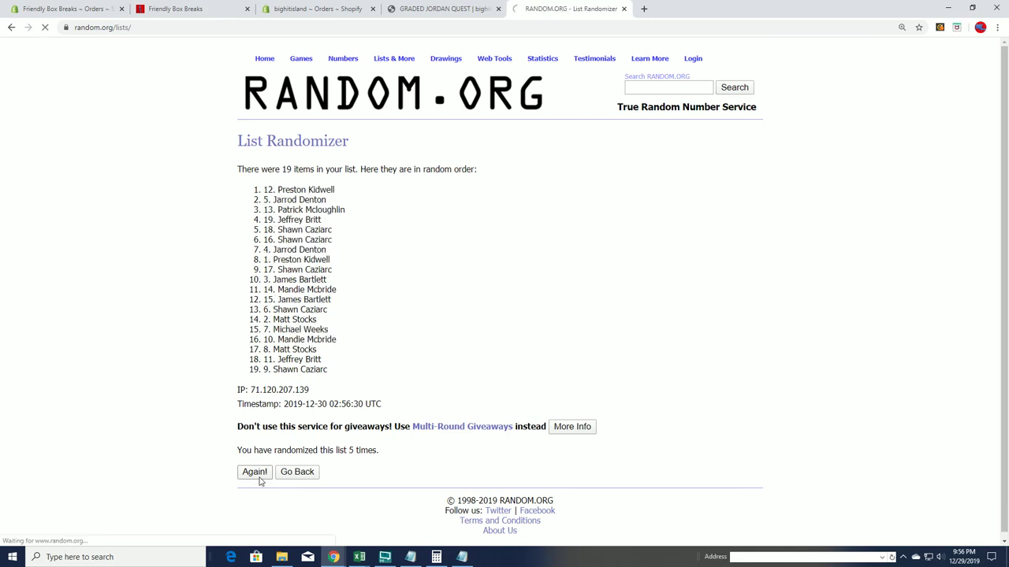
left_click(261, 477)
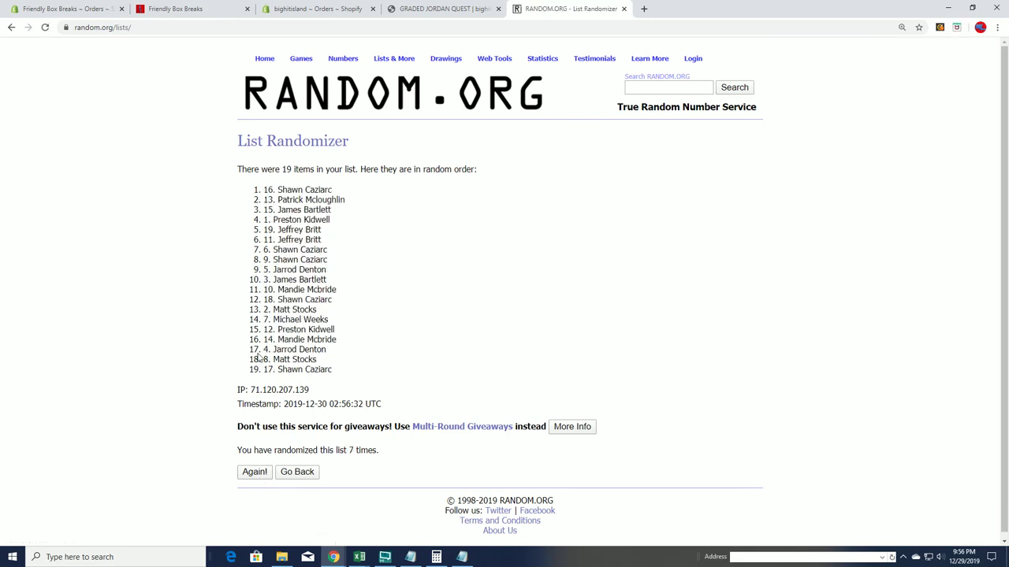